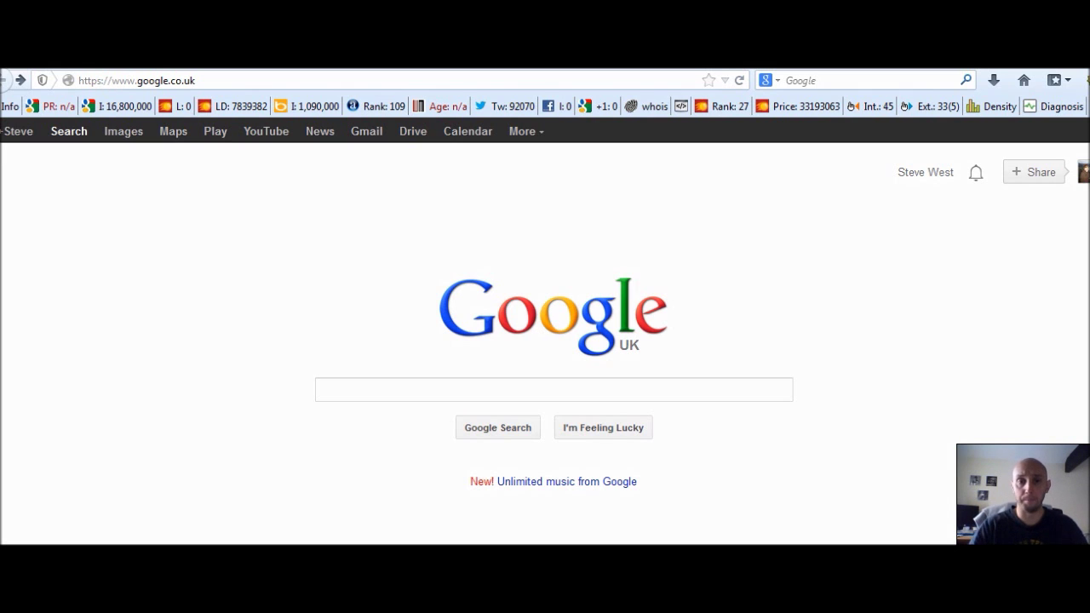
# - Search Google for download.com and open the CNET Download.com Windows downloads result
pyautogui.click(342, 387)
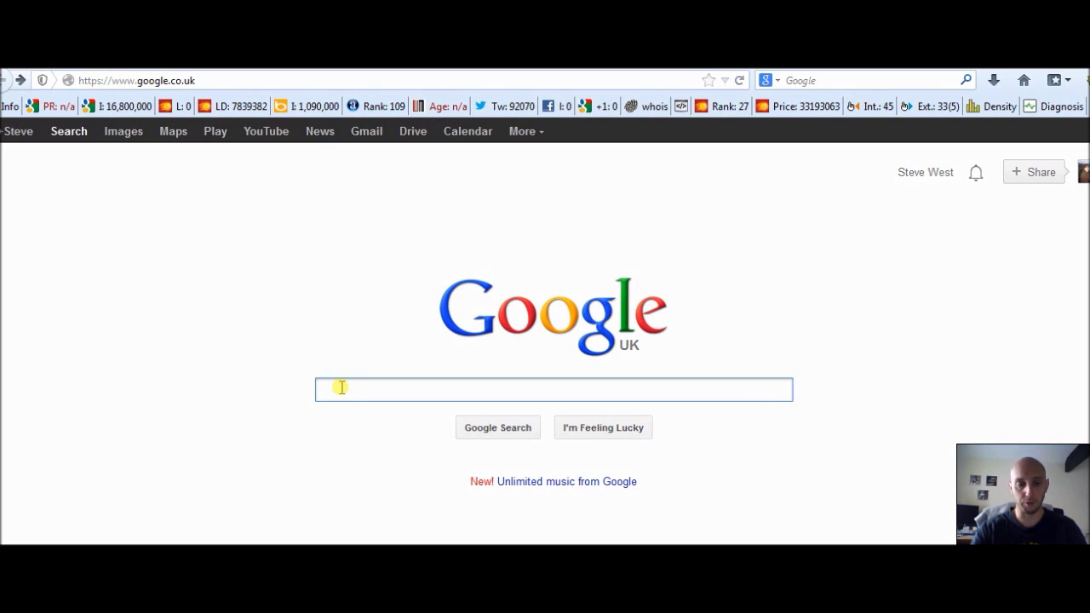
pyautogui.write('downloa')
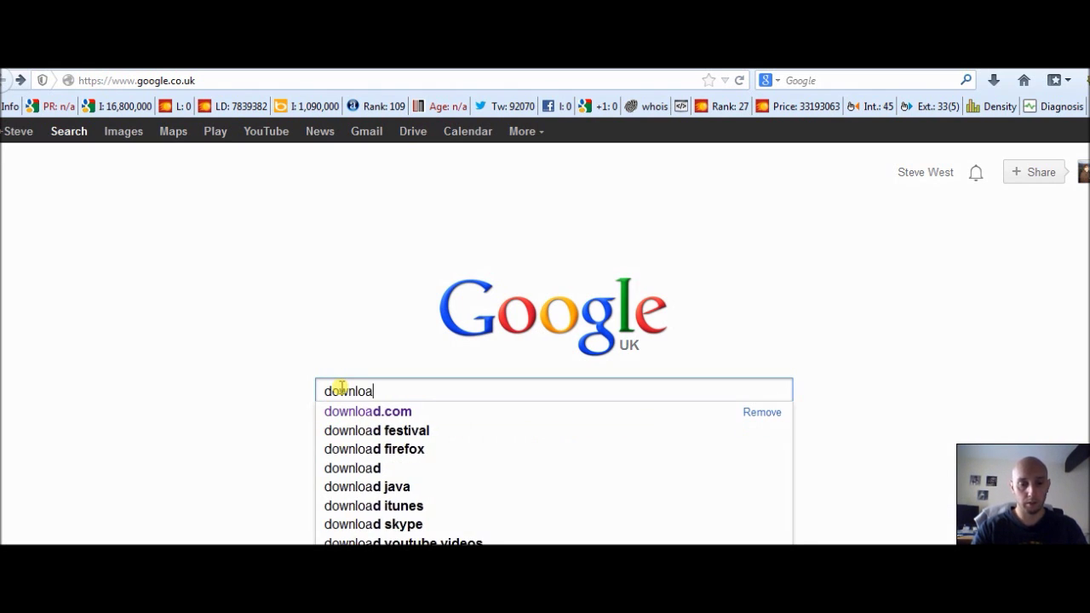
pyautogui.write('d.com')
pyautogui.press('Return')
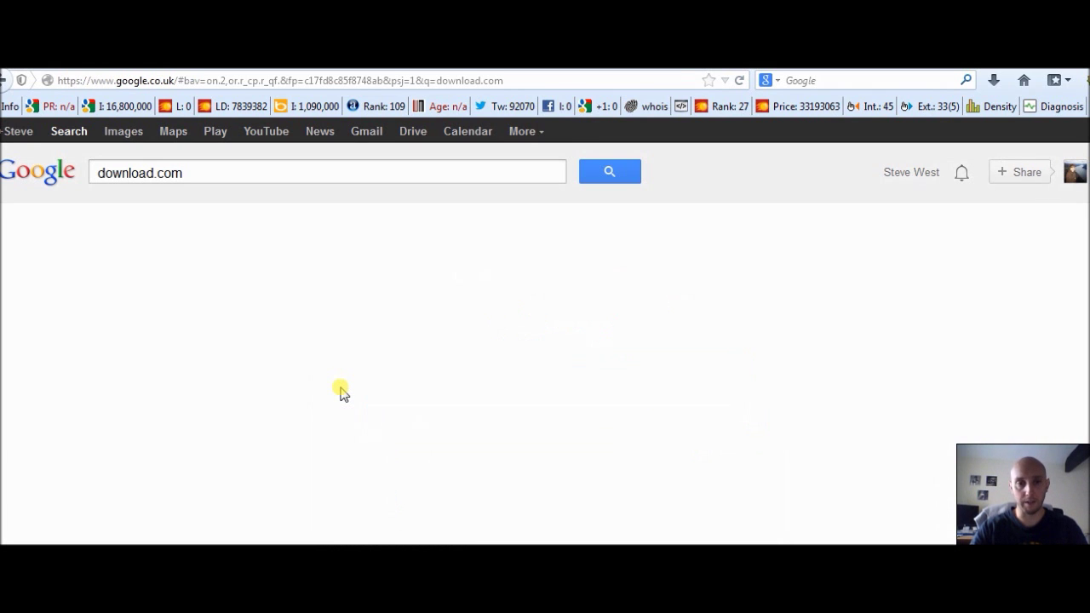
pyautogui.click(267, 345)
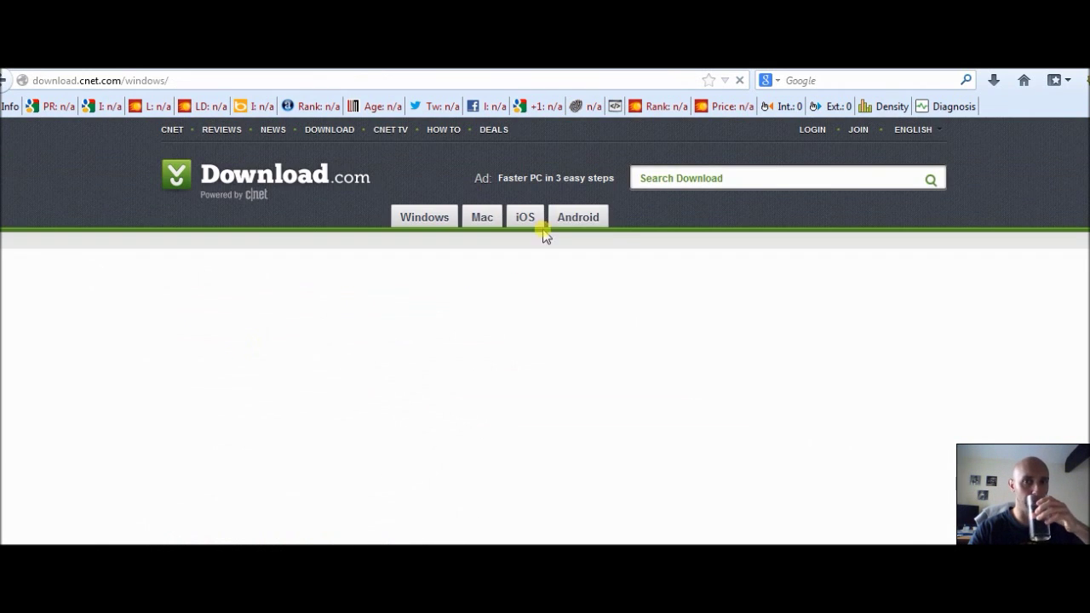
# - Search Download.com for 'apower' and scroll down to Apowersoft Free Screen Recorder
pyautogui.click(709, 175)
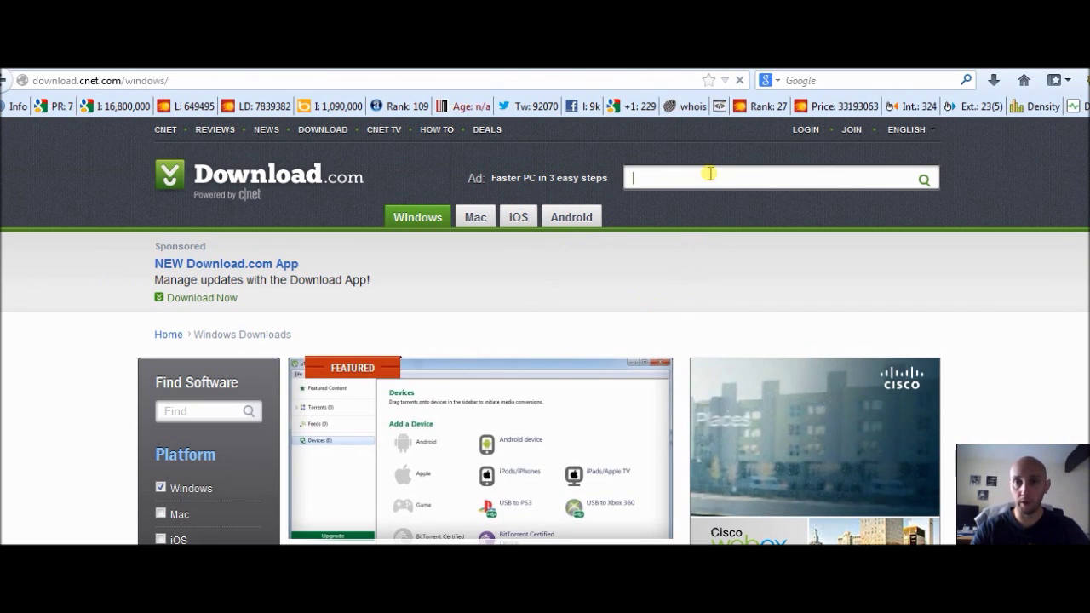
pyautogui.write('a')
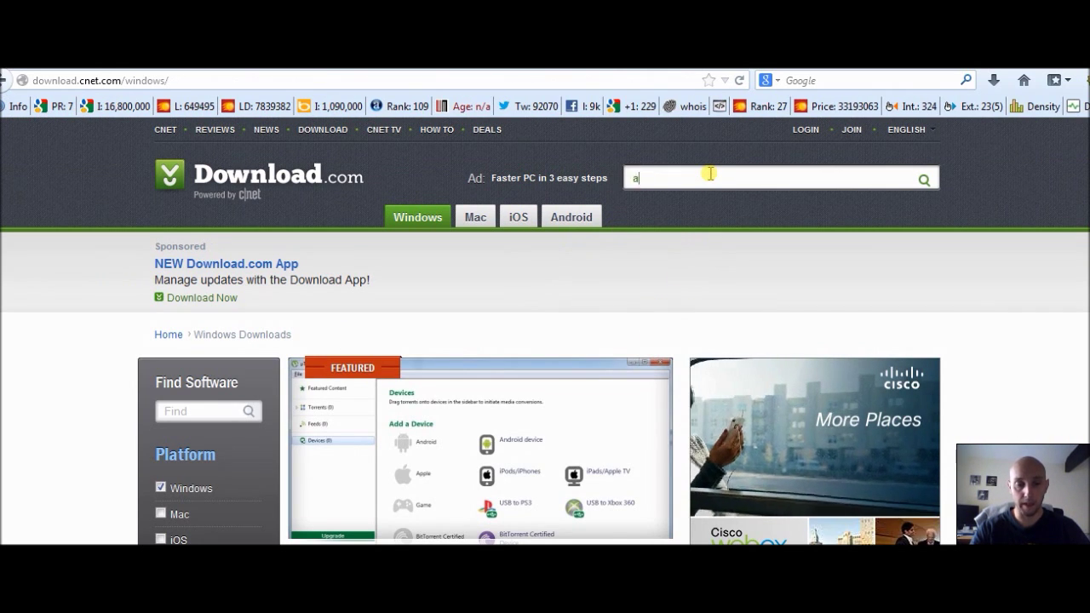
pyautogui.write('power')
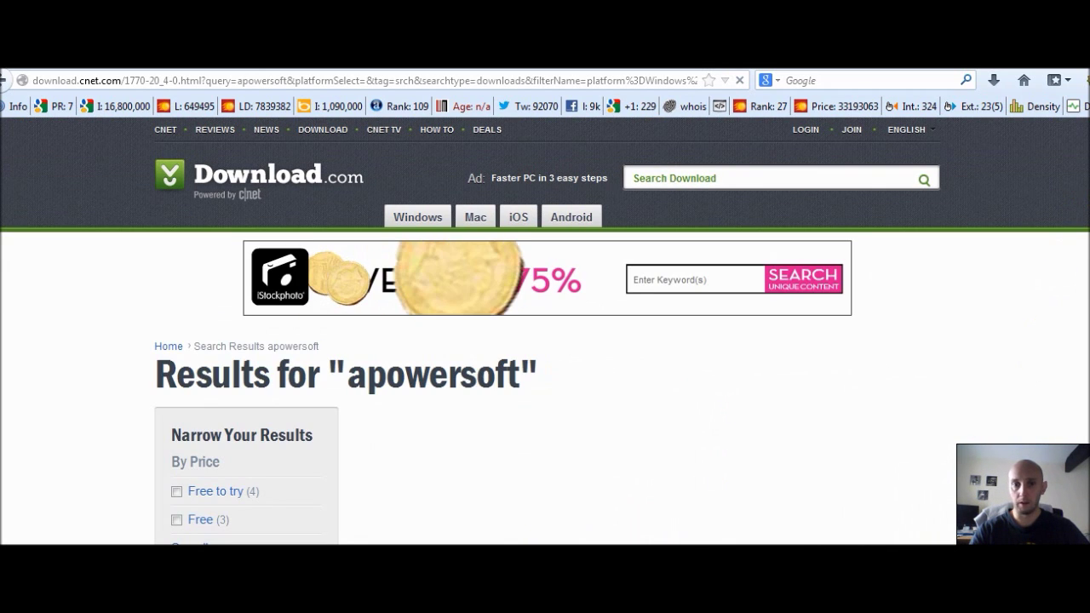
pyautogui.scroll(-3, 545, 332)
pyautogui.scroll(-2, 545, 332)
pyautogui.scroll(-2, 545, 333)
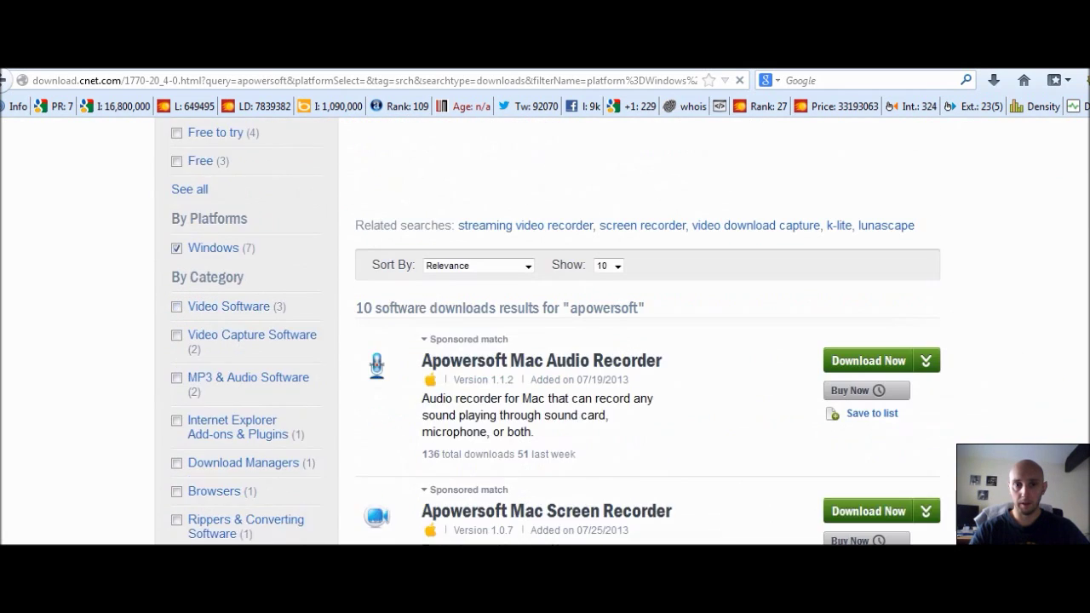
pyautogui.scroll(-1, 545, 332)
pyautogui.scroll(-1, 545, 332)
pyautogui.scroll(-2, 545, 332)
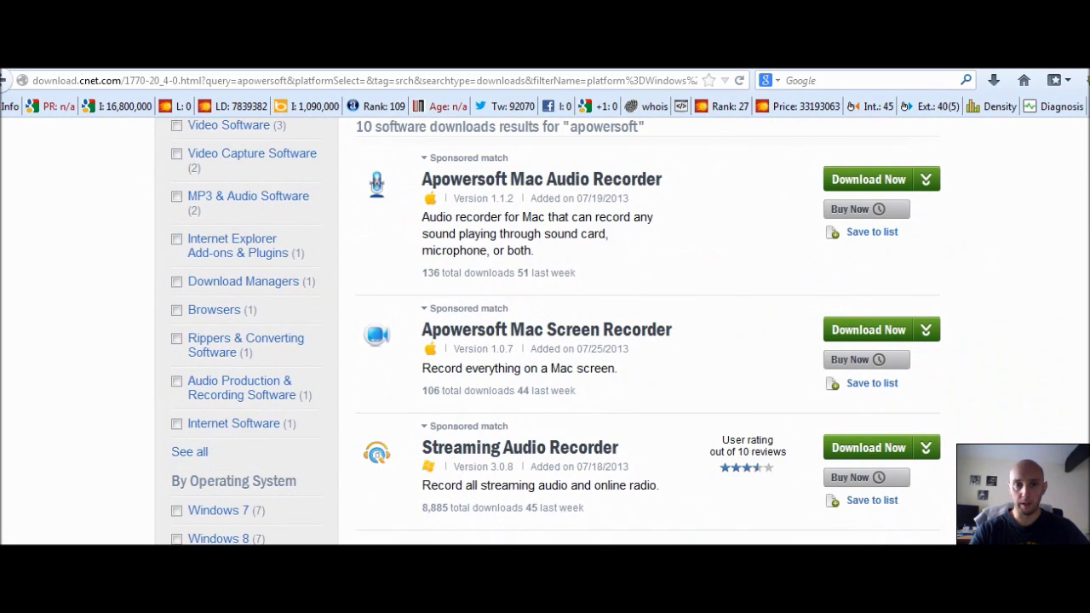
pyautogui.scroll(-1, 545, 332)
pyautogui.scroll(-1, 545, 332)
pyautogui.scroll(-2, 545, 332)
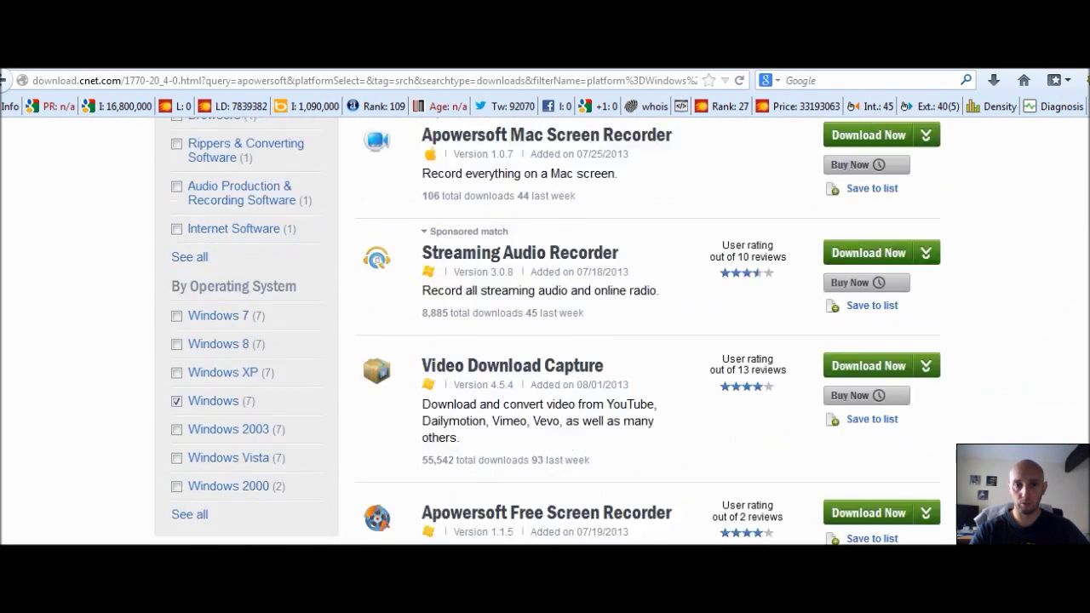
pyautogui.scroll(-1, 545, 332)
pyautogui.scroll(-2, 545, 332)
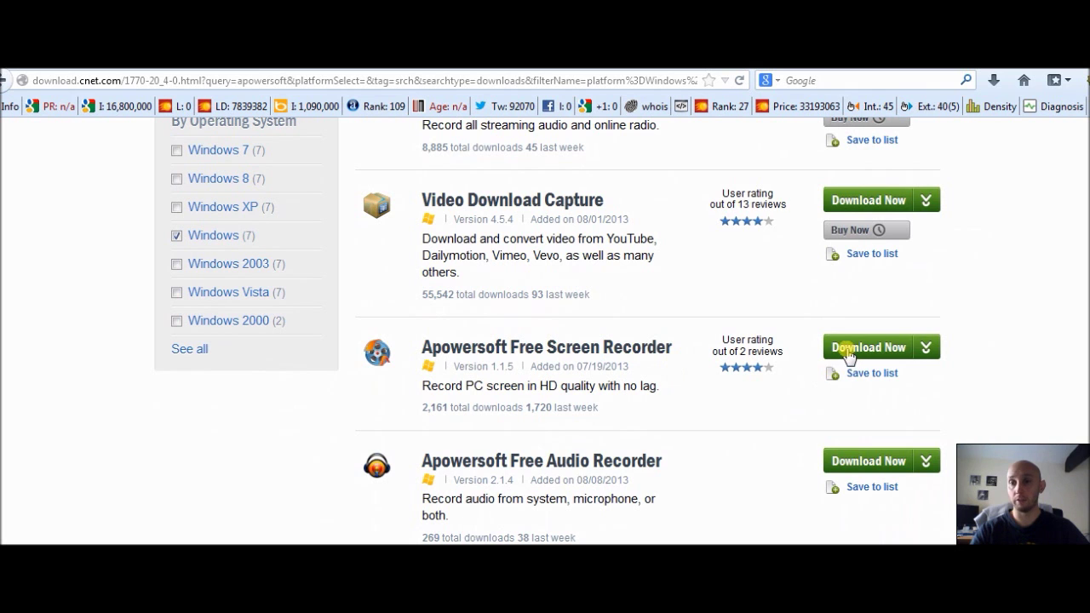
# - Download Apowersoft Free Screen Recorder, then minimize the browser to the desktop
pyautogui.click(848, 356)
pyautogui.scroll(5, 545, 341)
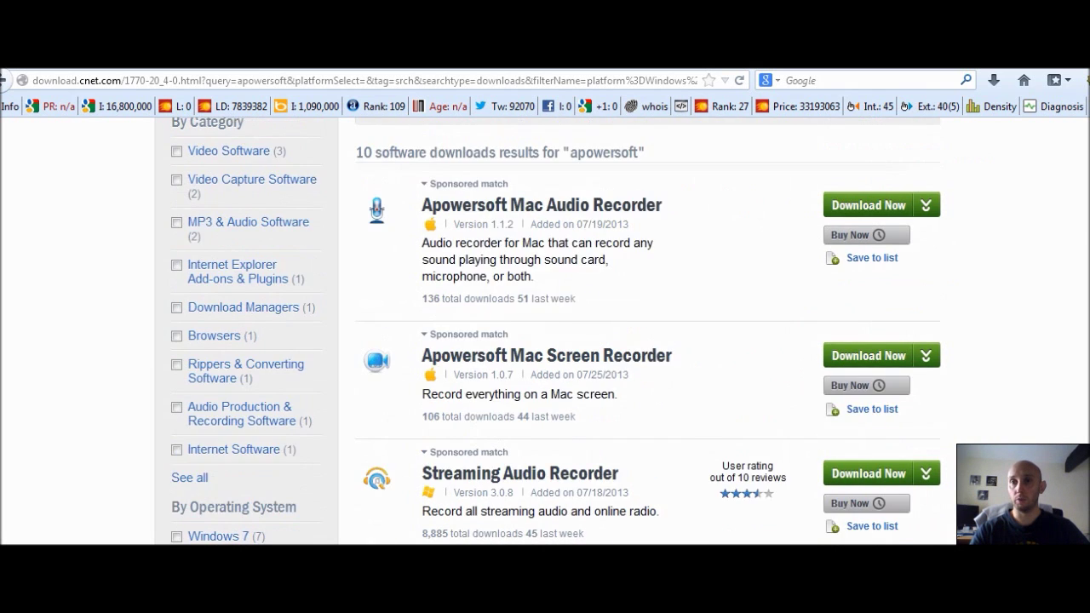
pyautogui.scroll(5, 545, 341)
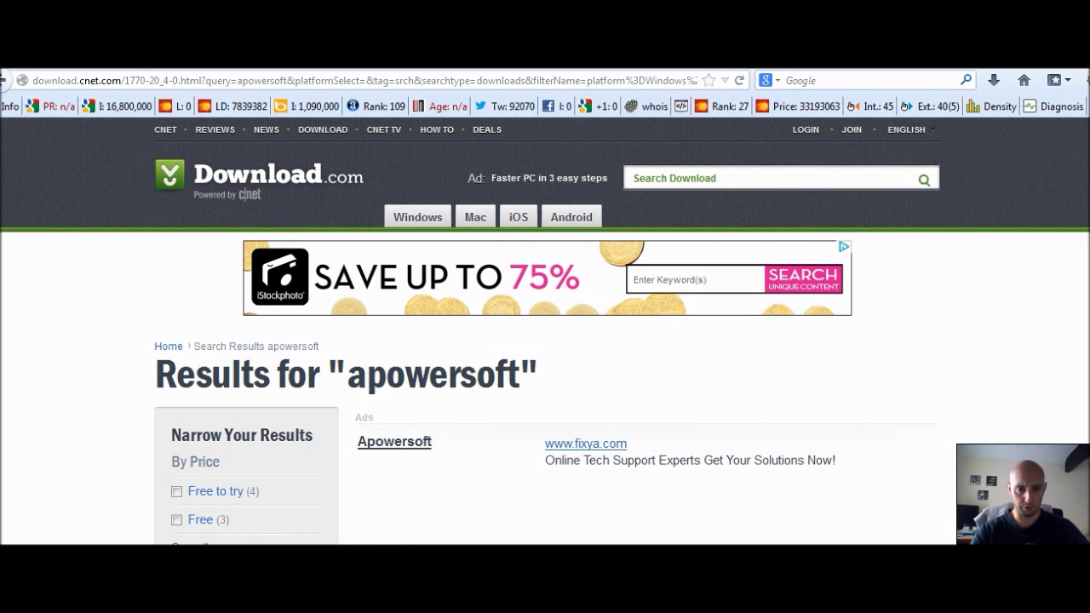
pyautogui.press('super+d')
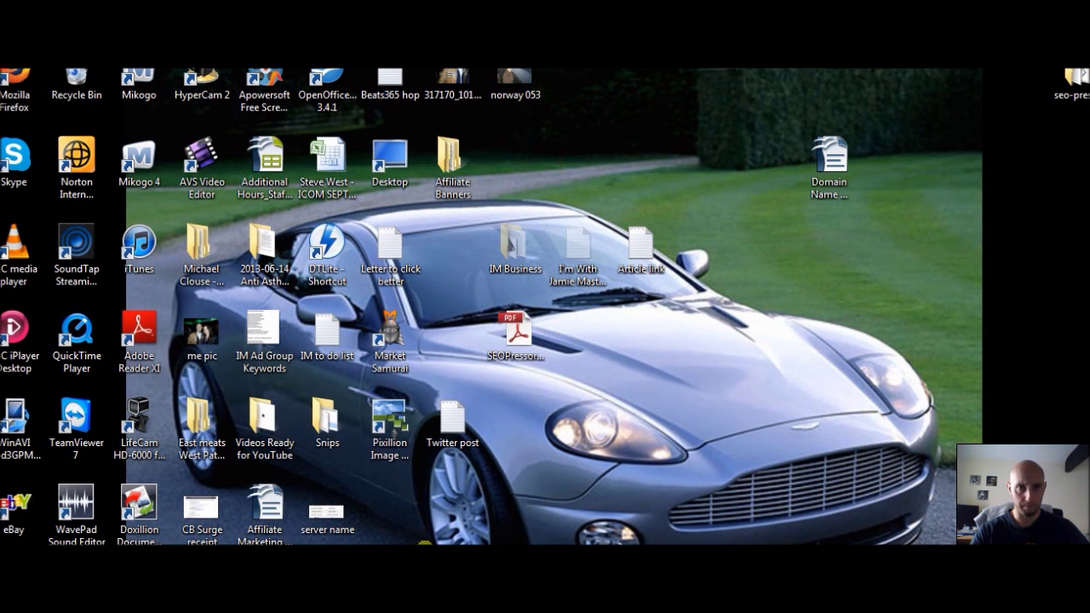
# - Launch Apowersoft Free Screen Recorder from its desktop shortcut
pyautogui.click(261, 81)
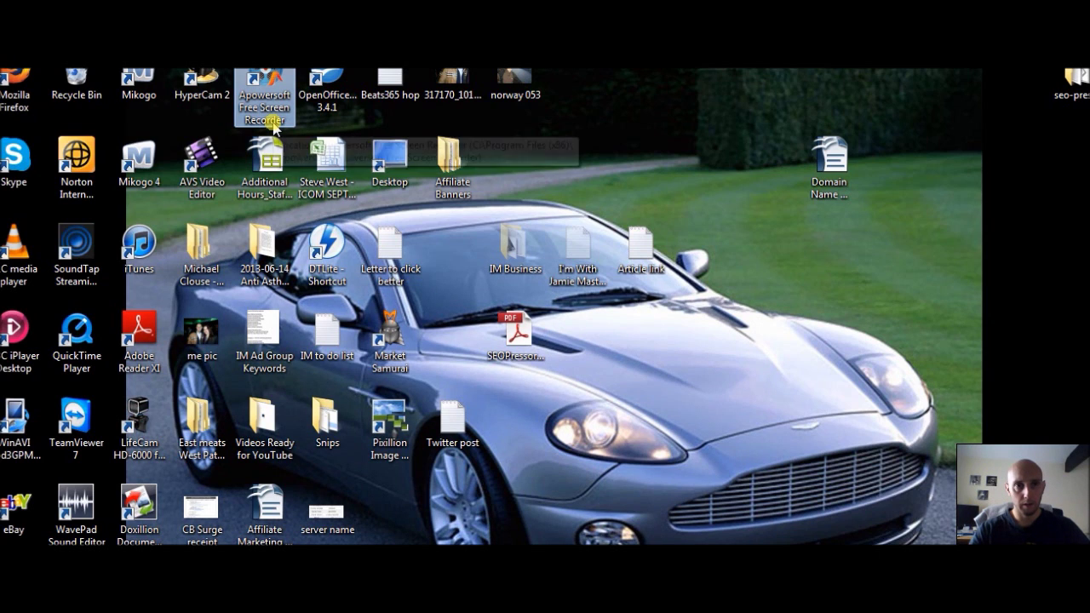
pyautogui.moveTo(264, 94)
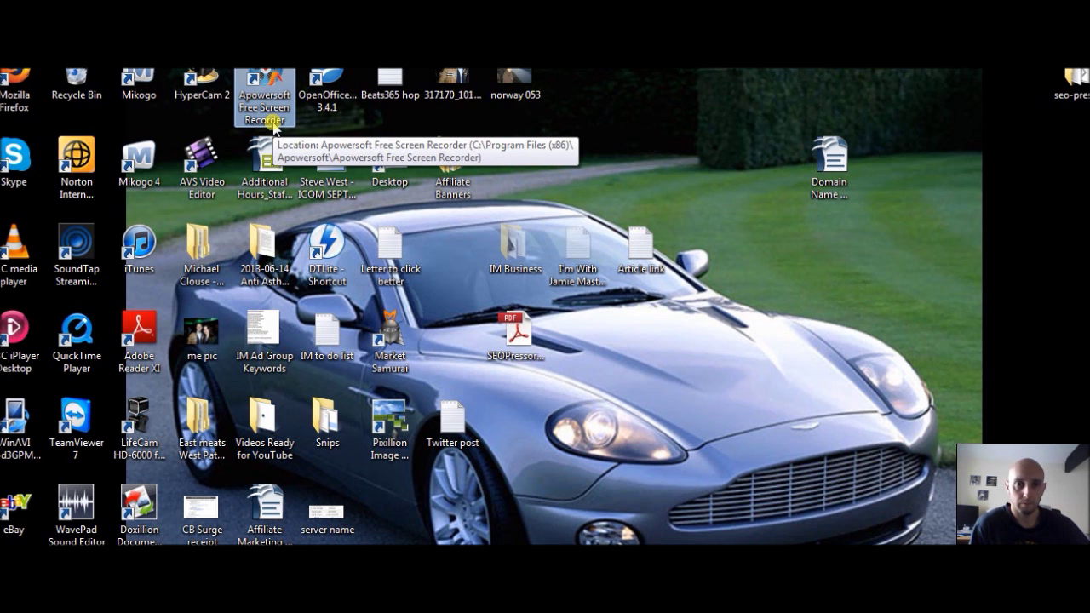
pyautogui.doubleClick(273, 126)
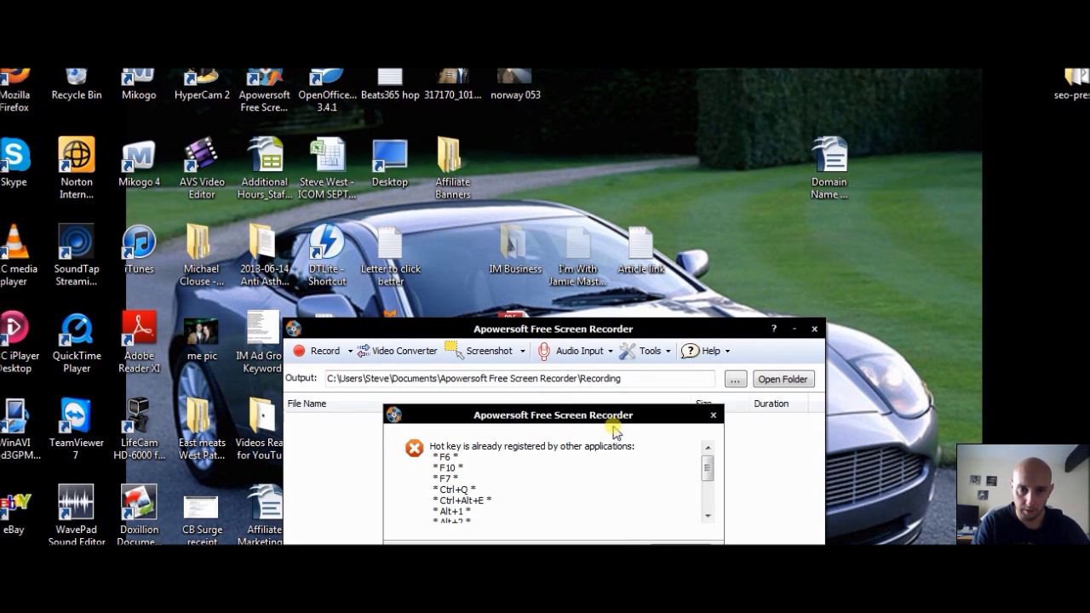
# - Dismiss the hotkey conflict warning and move the recorder window higher on screen
pyautogui.click(712, 416)
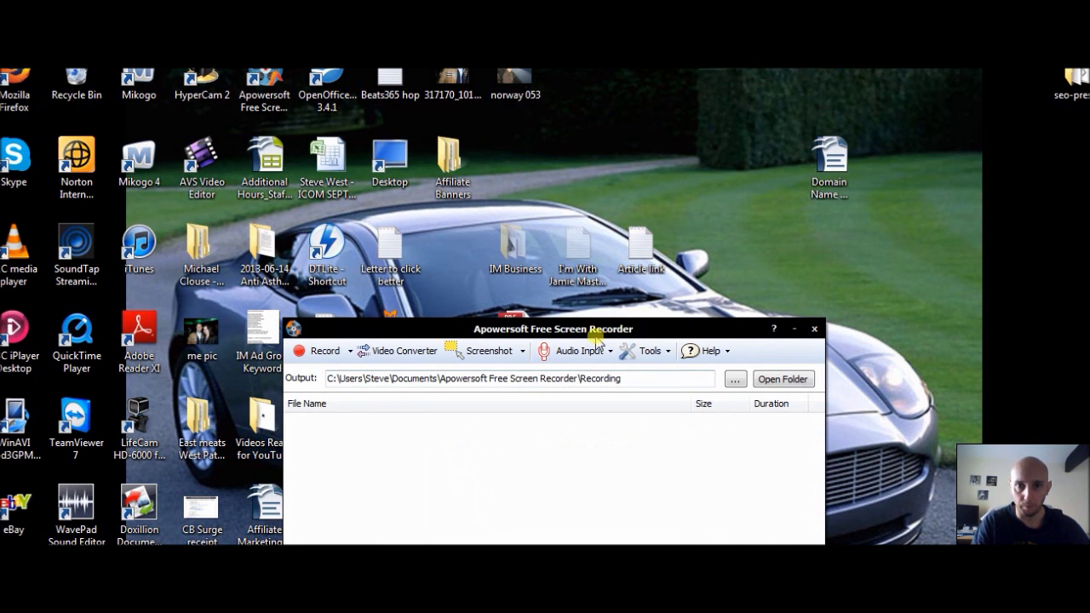
pyautogui.moveTo(591, 334); pyautogui.dragTo(592, 243)
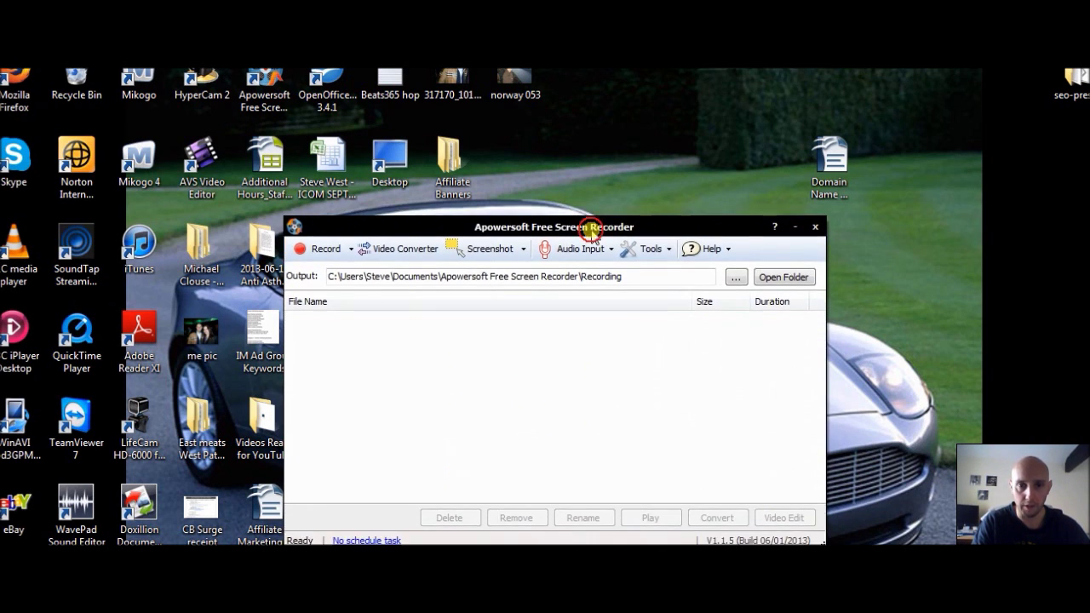
pyautogui.moveTo(591, 242); pyautogui.dragTo(591, 209)
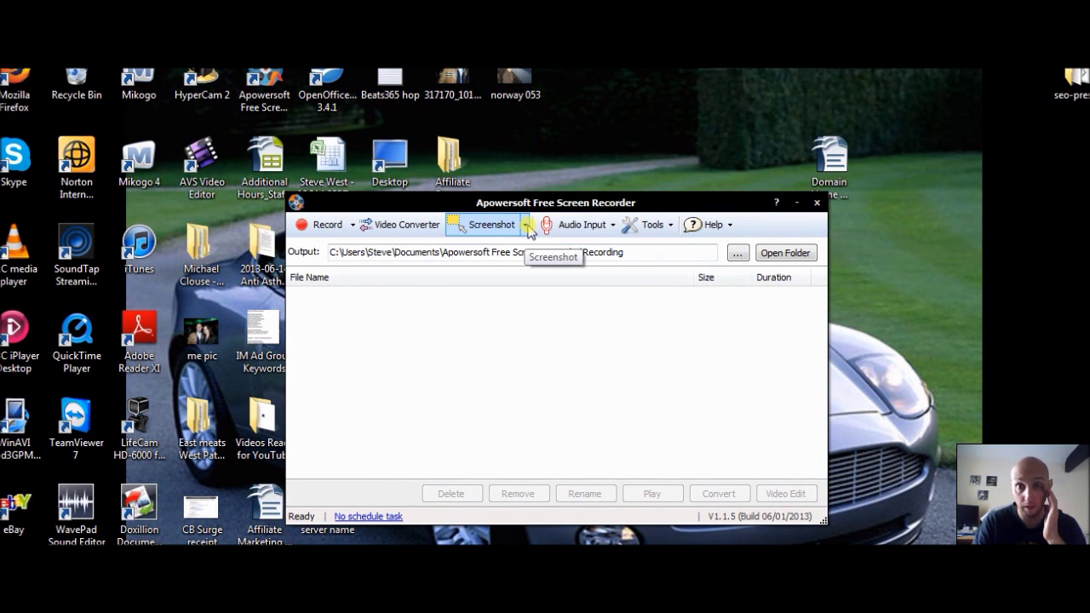
# - Keep Microphone as the Audio Input and review the Record mode options
pyautogui.click(613, 226)
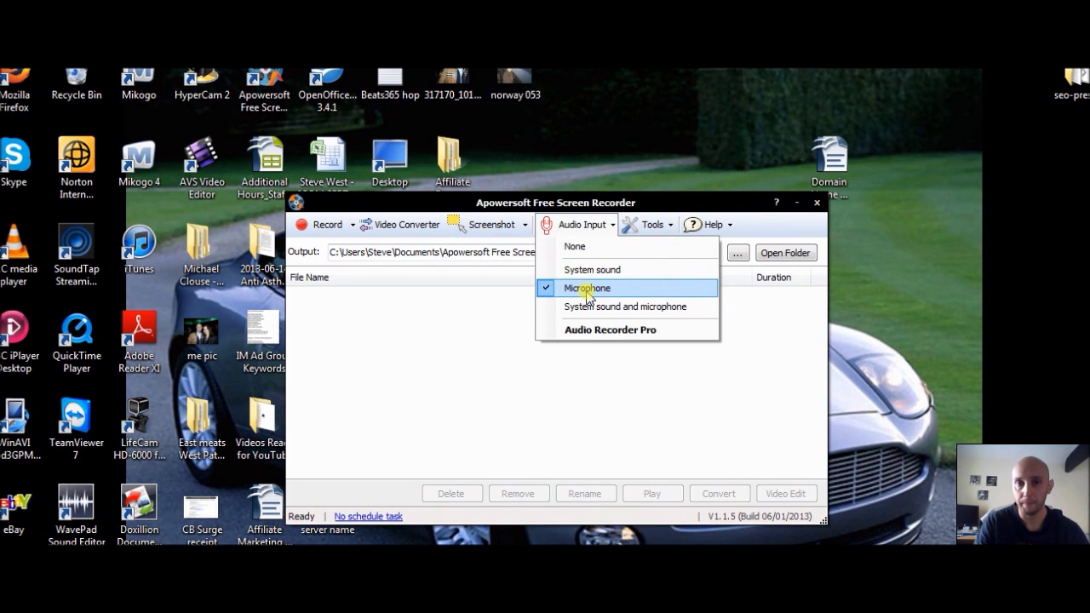
pyautogui.click(354, 230)
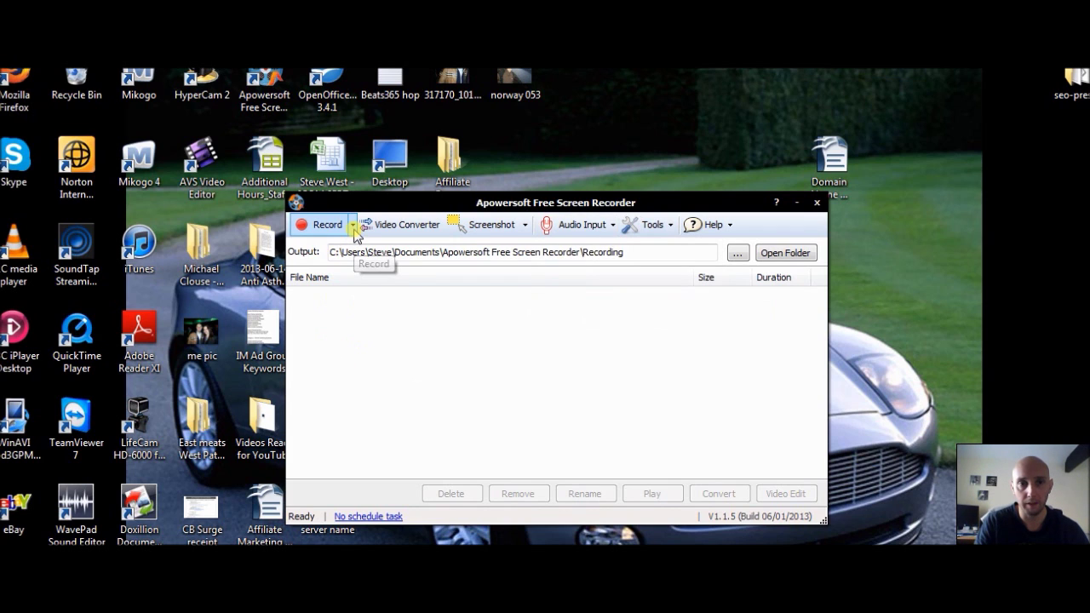
pyautogui.click(353, 226)
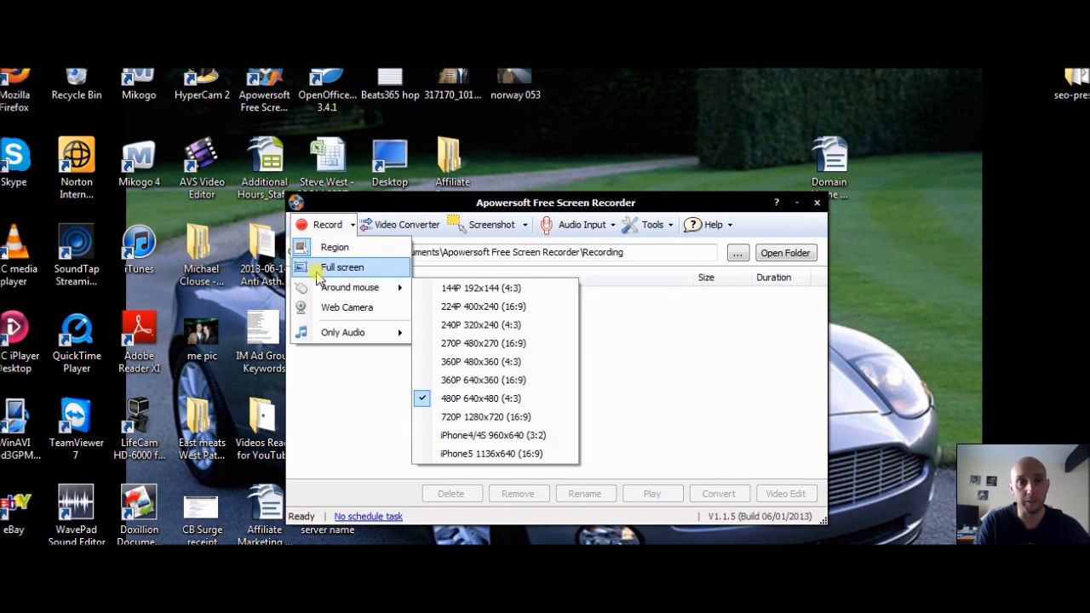
pyautogui.click(353, 248)
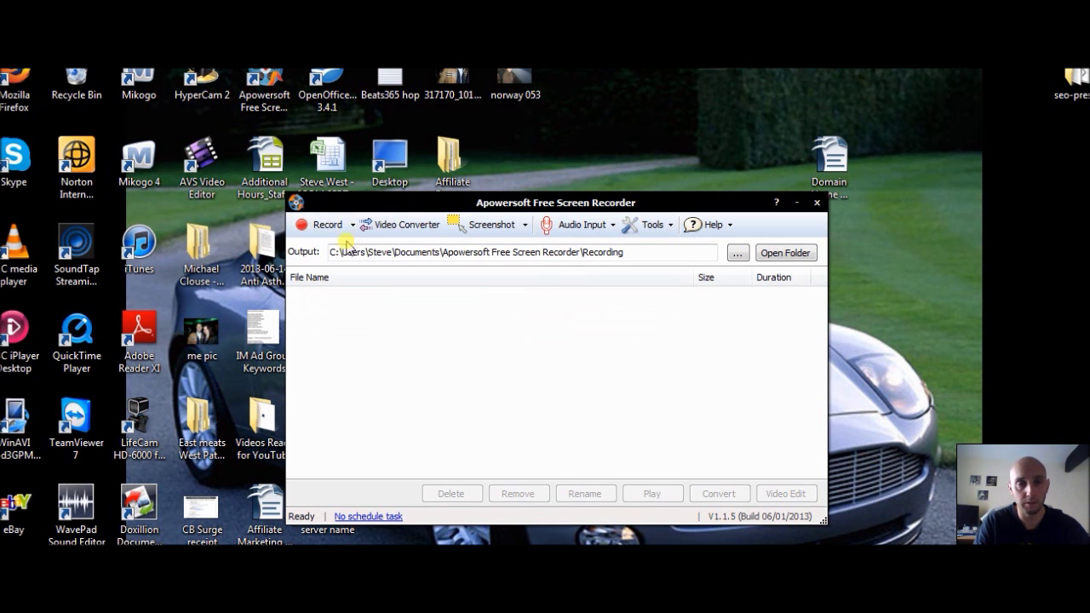
# - Start recording a 1100×368 Record > Region area over the desktop and accept the hotkey notice
pyautogui.click(353, 225)
pyautogui.click(330, 247)
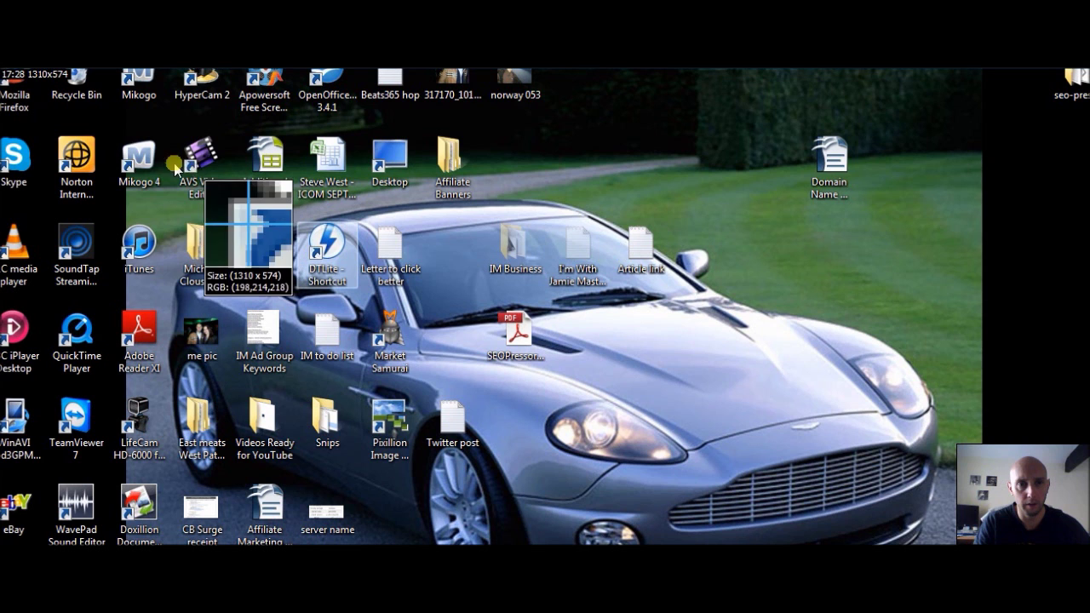
pyautogui.moveTo(85, 120)
pyautogui.mouseDown()
pyautogui.moveTo(1018, 289)
pyautogui.moveTo(1005, 439)
pyautogui.mouseUp()
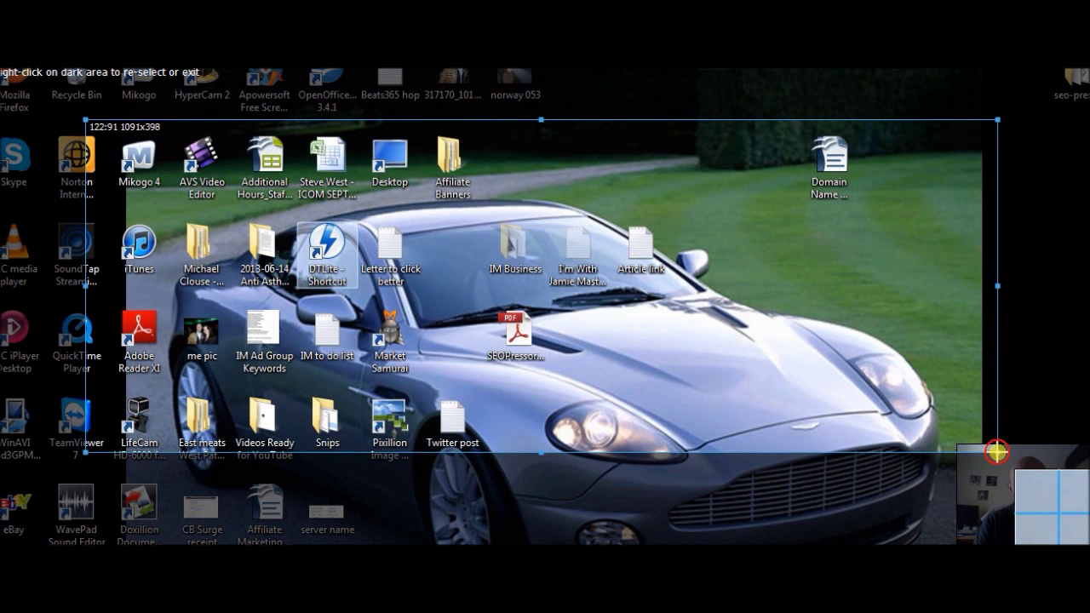
pyautogui.moveTo(1004, 438); pyautogui.dragTo(1005, 426)
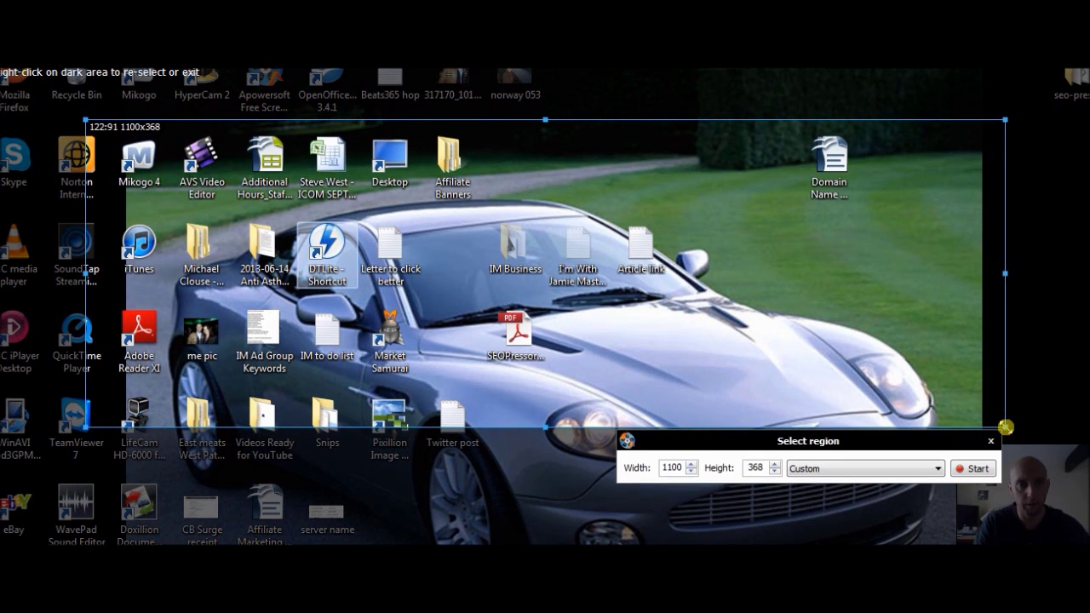
pyautogui.click(854, 471)
pyautogui.click(965, 470)
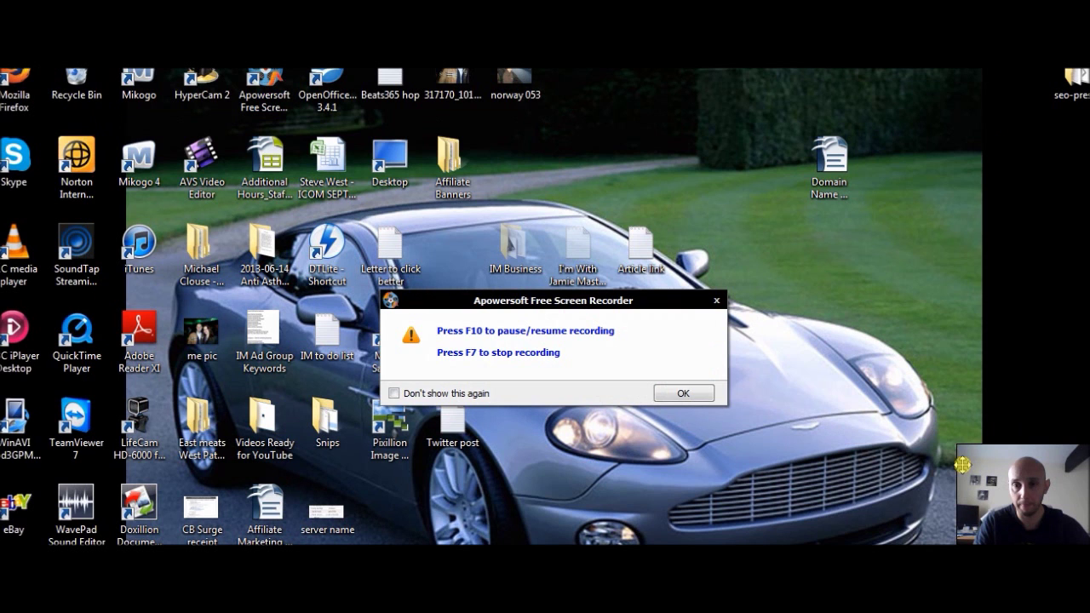
pyautogui.click(696, 393)
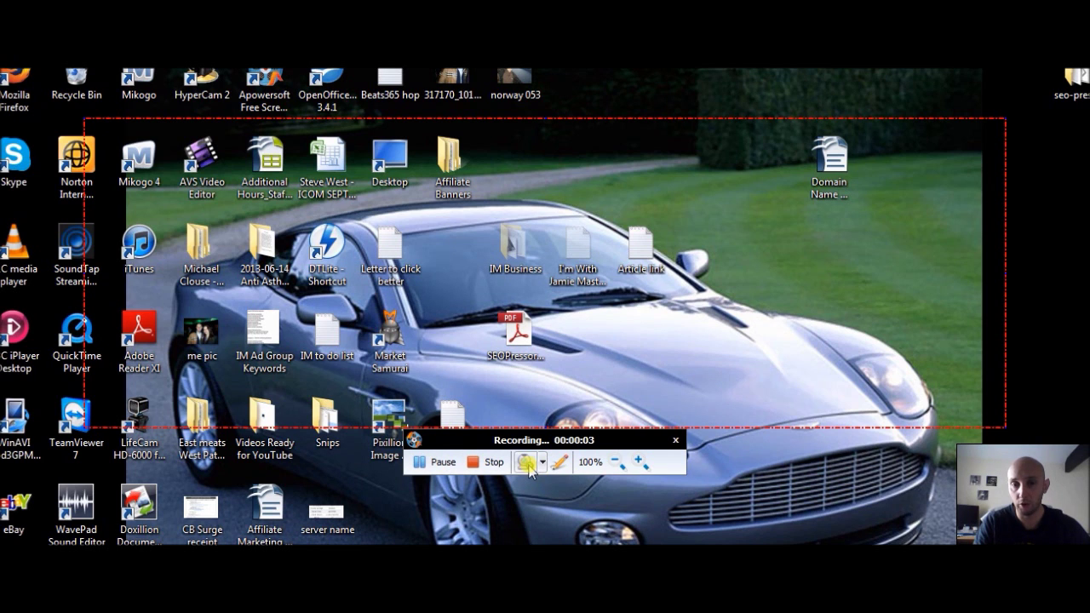
# - Turn on the webcam overlay from the recording toolbar while recording
pyautogui.click(526, 462)
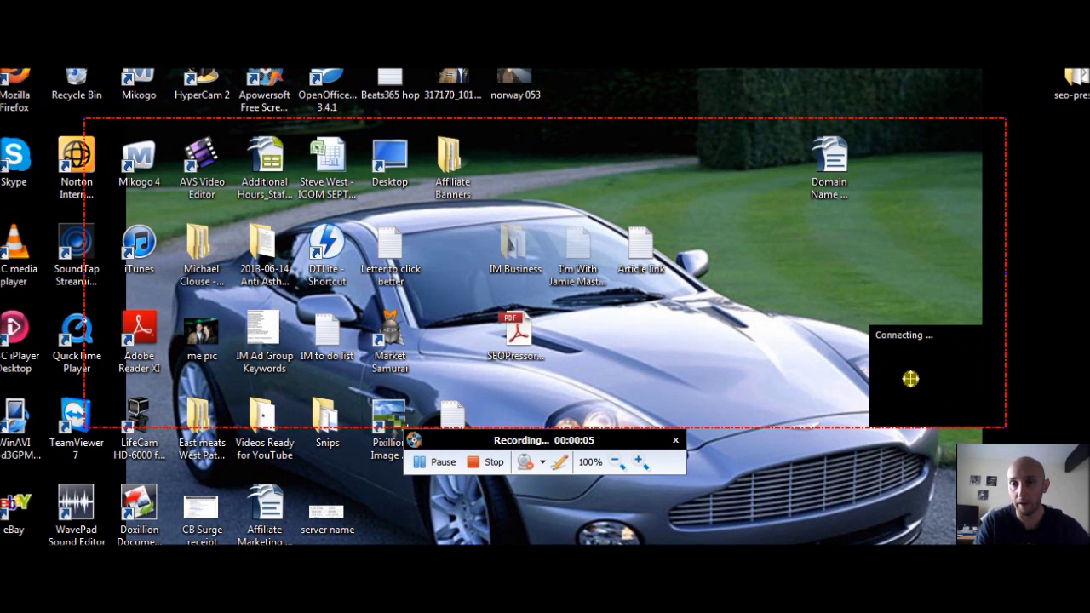